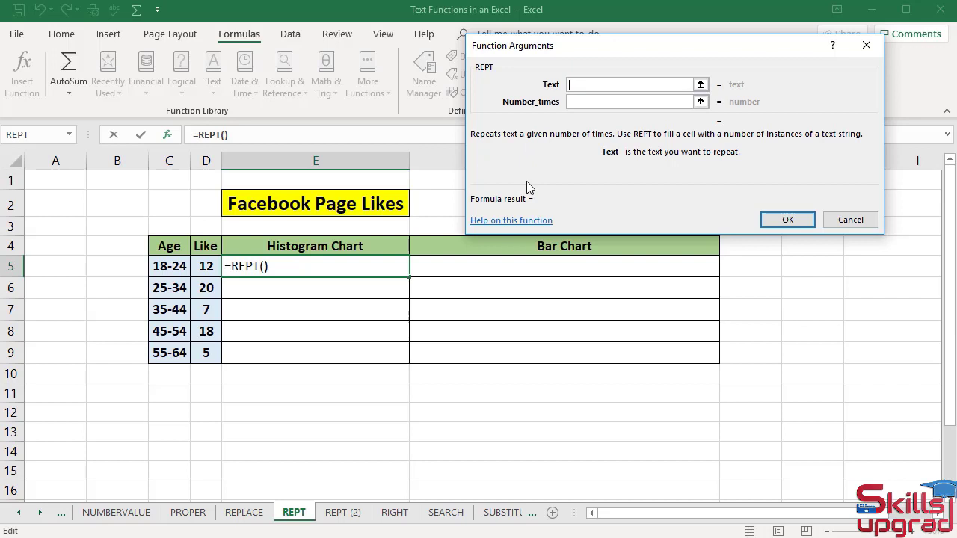
Complete the REPT formula in E5 with "|" as the text and D5 as the number of times, and fill it down to E9
{"action": "type", "text": "|"}
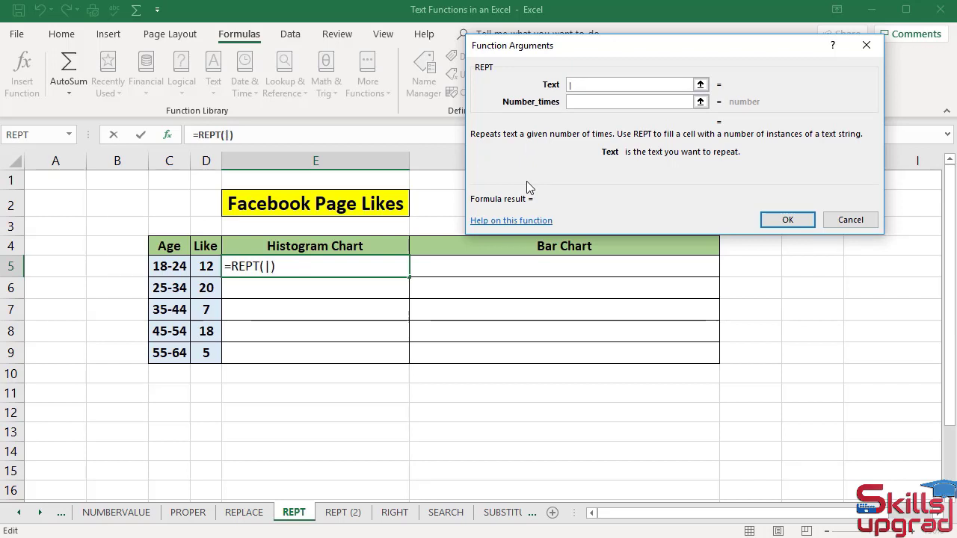
{"action": "key", "text": "Tab"}
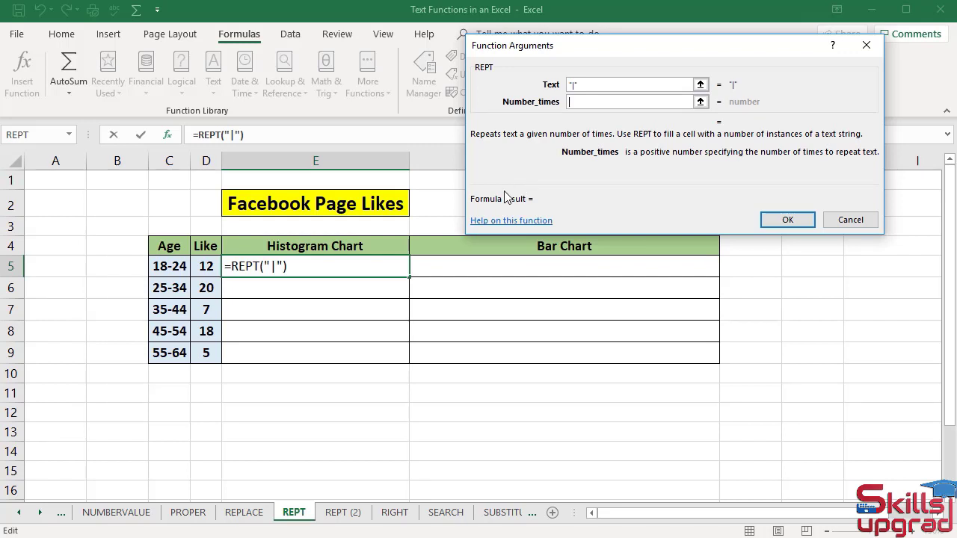
{"action": "left_click", "coordinate": [208, 267]}
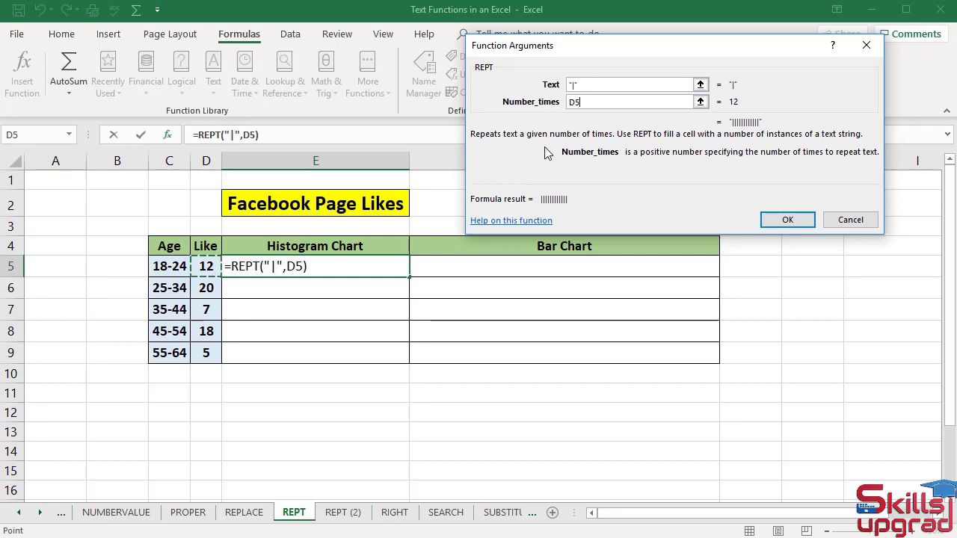
{"action": "left_click", "coordinate": [775, 223]}
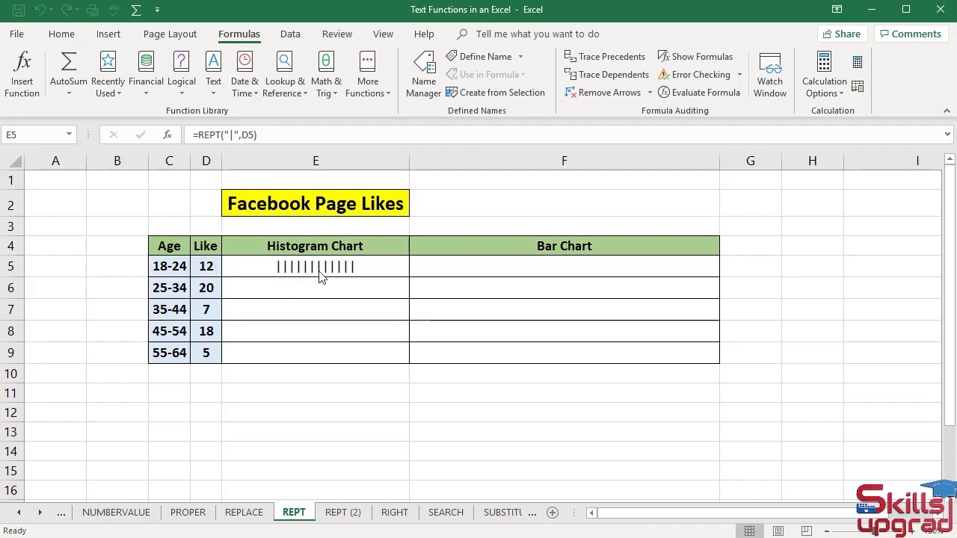
{"action": "key", "text": "ctrl+Return"}
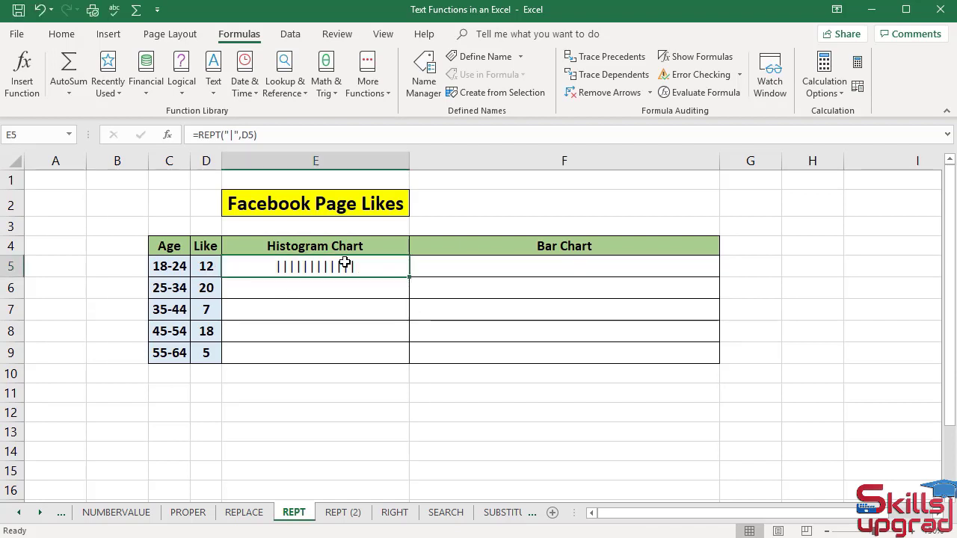
{"action": "double_click", "coordinate": [410, 278]}
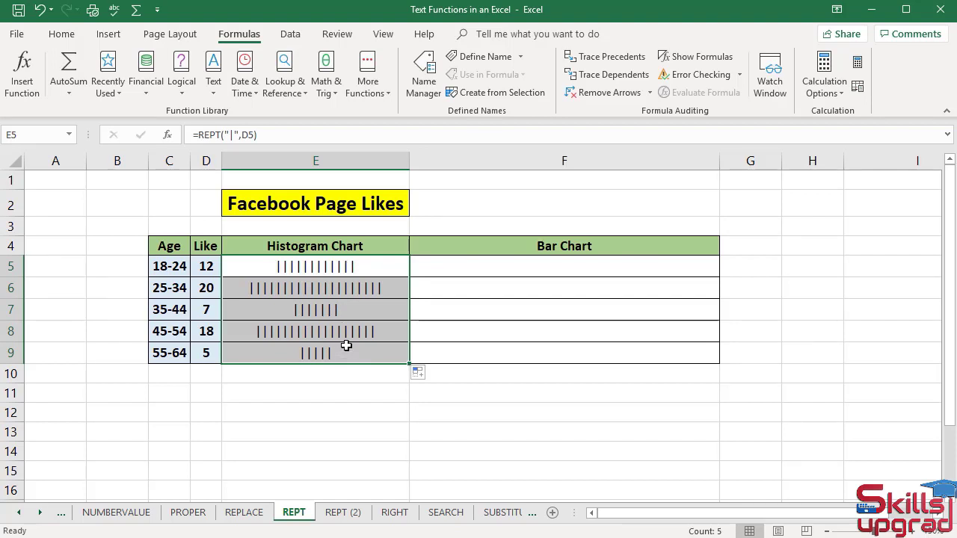
Format the histogram bars in E5:E9 as bold with the standard dark red font colour
{"action": "left_click", "coordinate": [63, 35]}
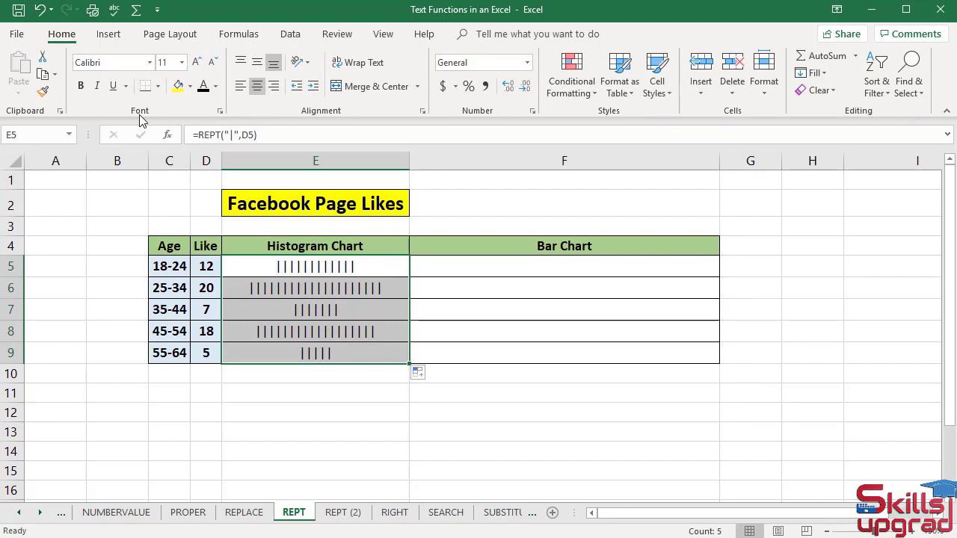
{"action": "left_click", "coordinate": [83, 86]}
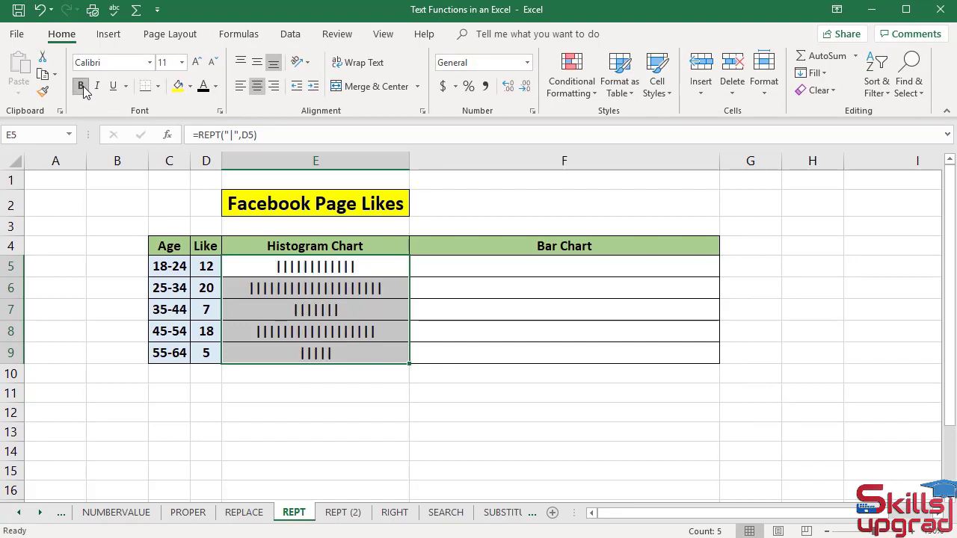
{"action": "left_click", "coordinate": [215, 87]}
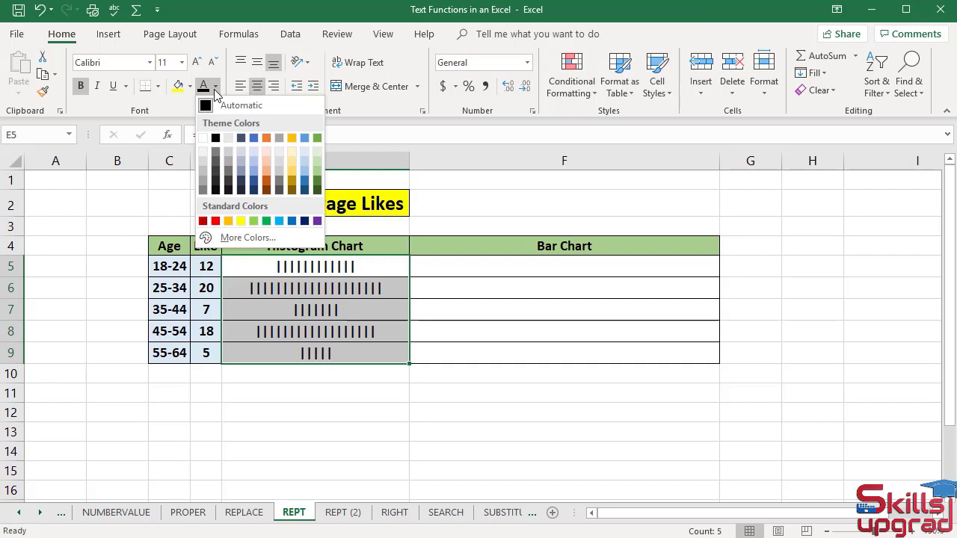
{"action": "left_click", "coordinate": [202, 221]}
Insert a REPT function in F5 that repeats "g" by the number of likes in D5
{"action": "scroll", "coordinate": [471, 236], "scroll_direction": "down", "scroll_amount": 1}
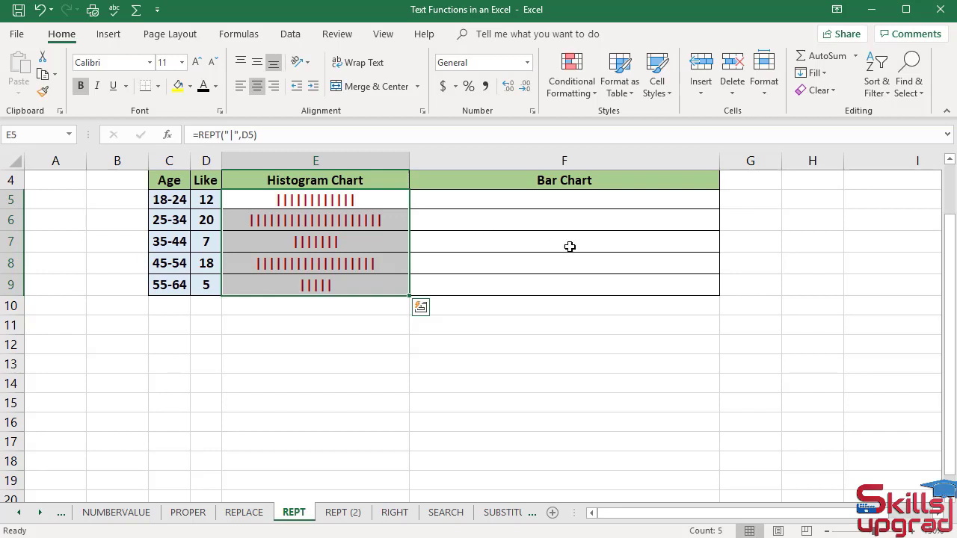
{"action": "left_click", "coordinate": [626, 201]}
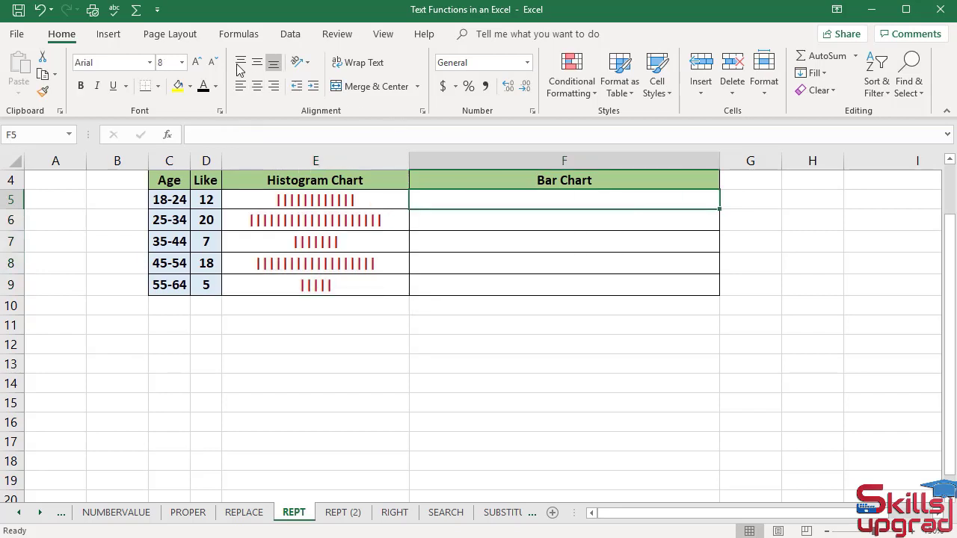
{"action": "left_click", "coordinate": [236, 35]}
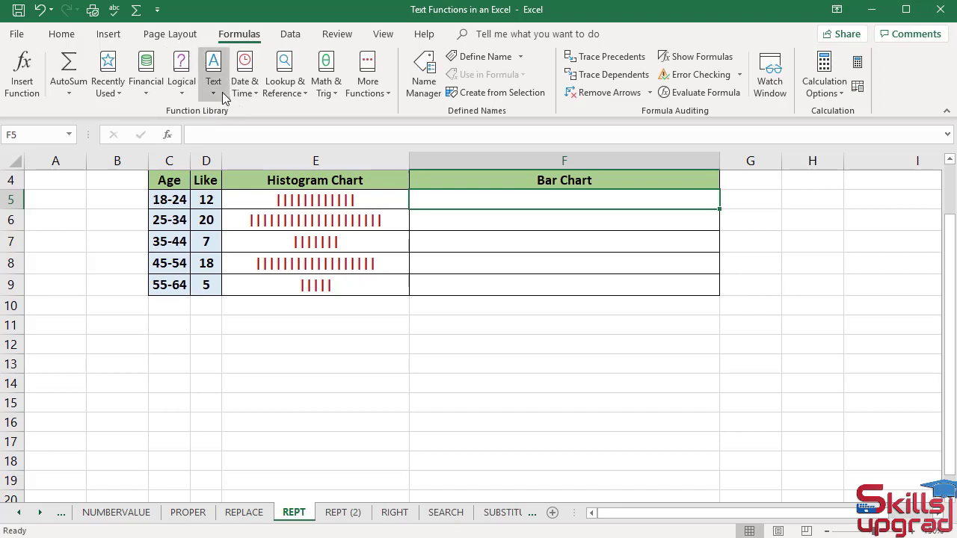
{"action": "left_click", "coordinate": [214, 89]}
{"action": "left_click", "coordinate": [234, 398]}
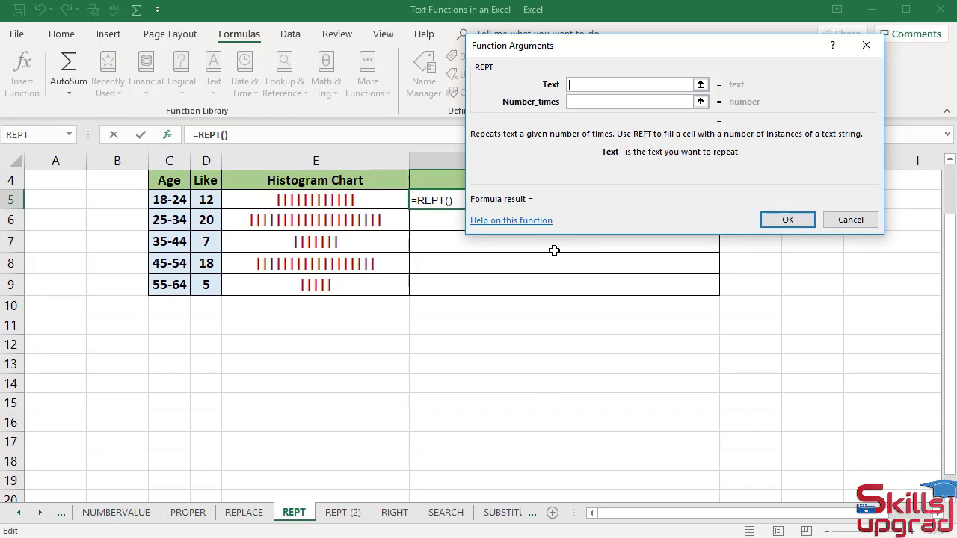
{"action": "type", "text": "g"}
{"action": "key", "text": "Tab"}
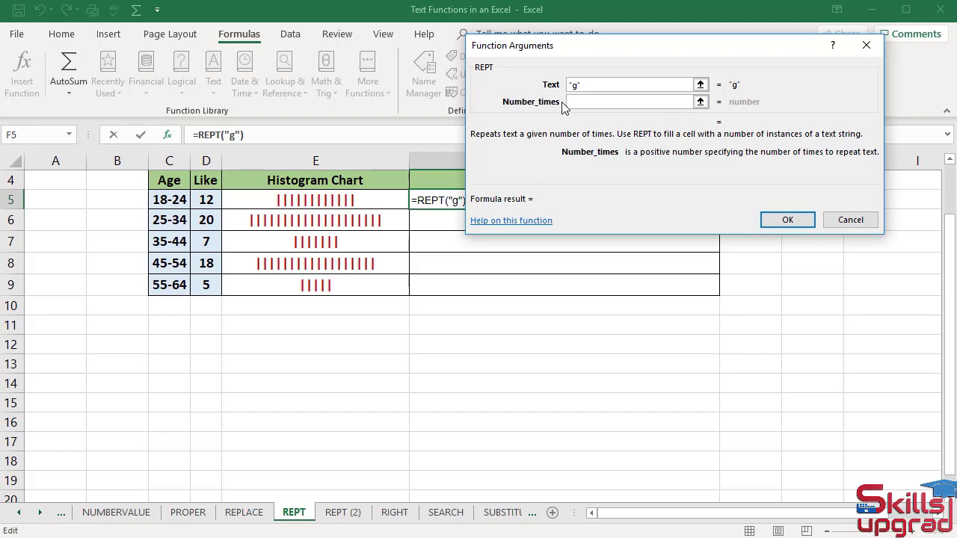
{"action": "left_click", "coordinate": [209, 201]}
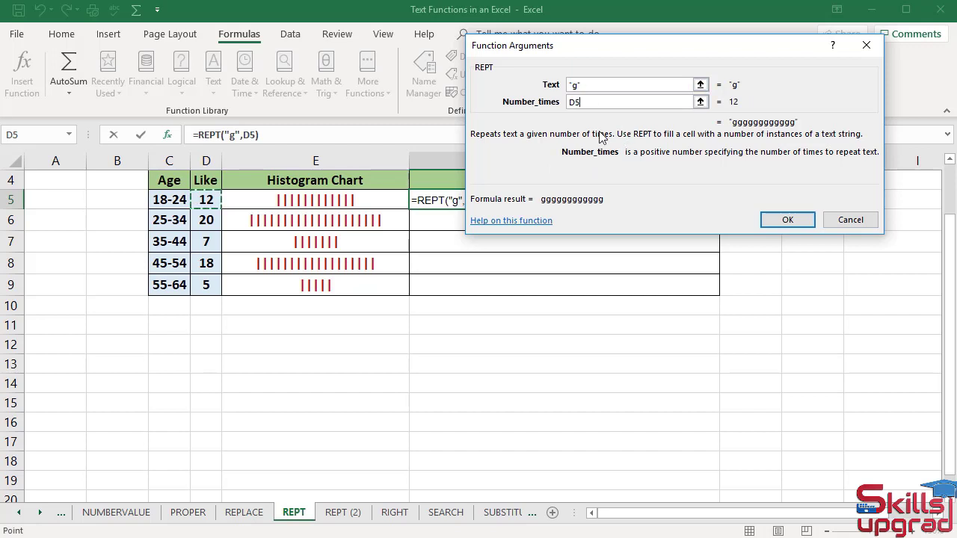
{"action": "left_click", "coordinate": [787, 220]}
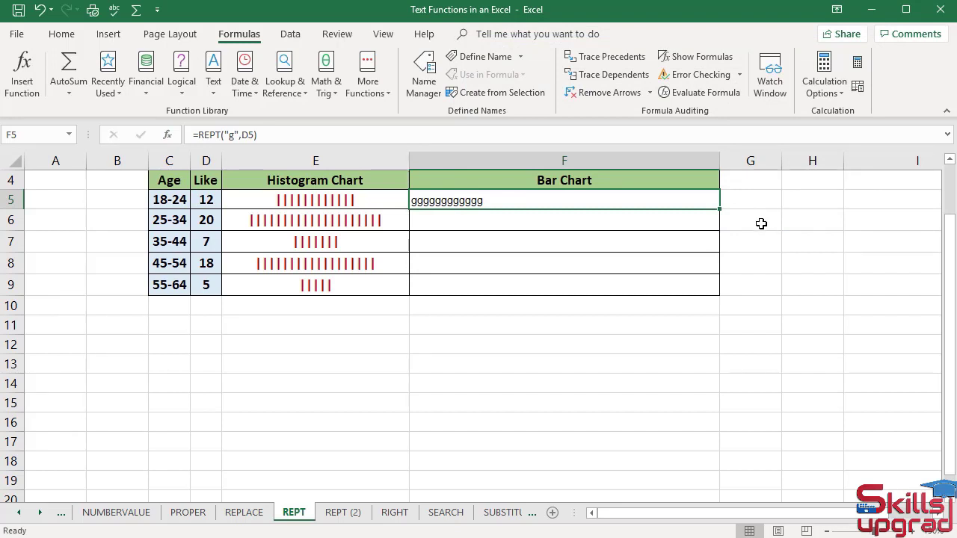
Change the font of cell F5 to Webdings through the cell formatting settings
{"action": "right_click", "coordinate": [613, 200]}
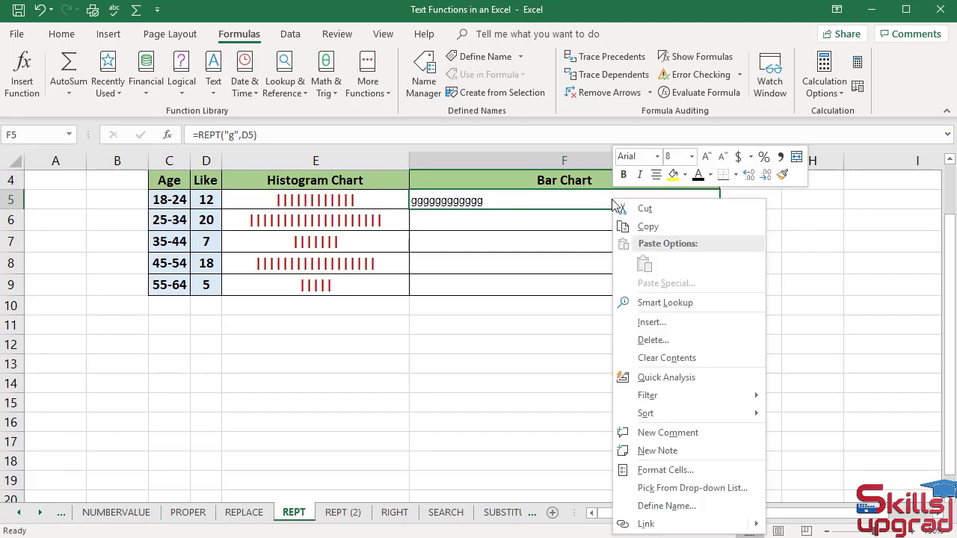
{"action": "left_click", "coordinate": [661, 470]}
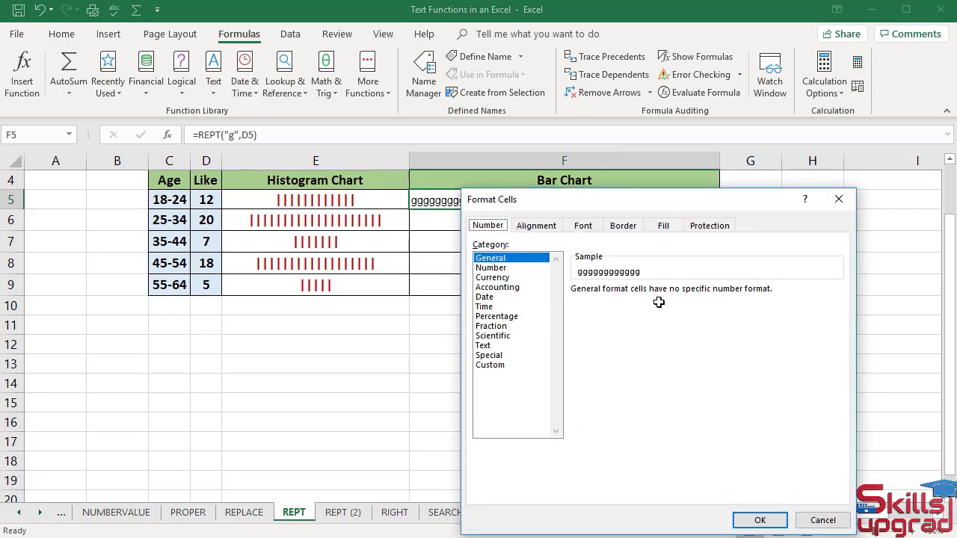
{"action": "left_click_drag", "start_coordinate": [675, 199], "coordinate": [252, 120]}
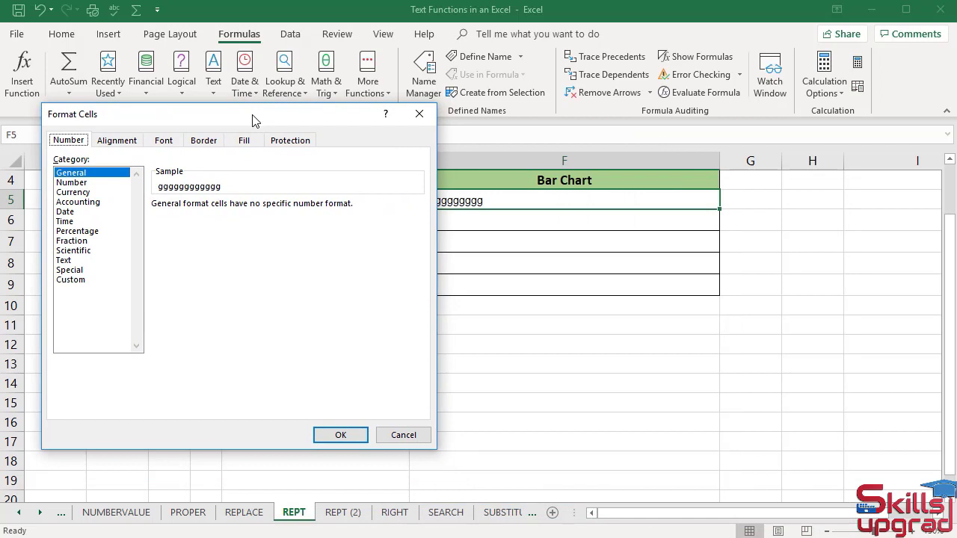
{"action": "left_click", "coordinate": [167, 140]}
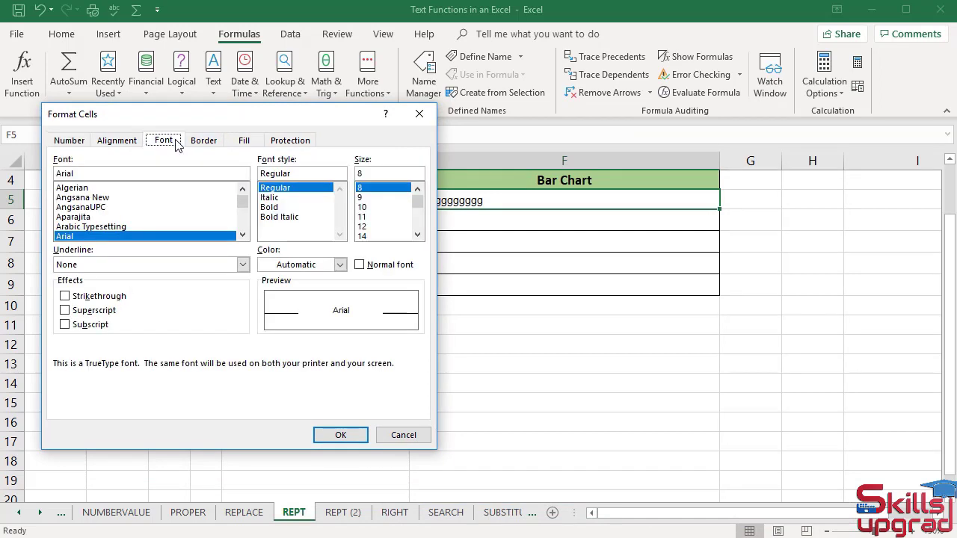
{"action": "left_click", "coordinate": [155, 173]}
{"action": "key", "text": "BackSpace"}
{"action": "key", "text": "BackSpace"}
{"action": "key", "text": "BackSpace"}
{"action": "key", "text": "BackSpace"}
{"action": "key", "text": "BackSpace"}
{"action": "type", "text": "we"}
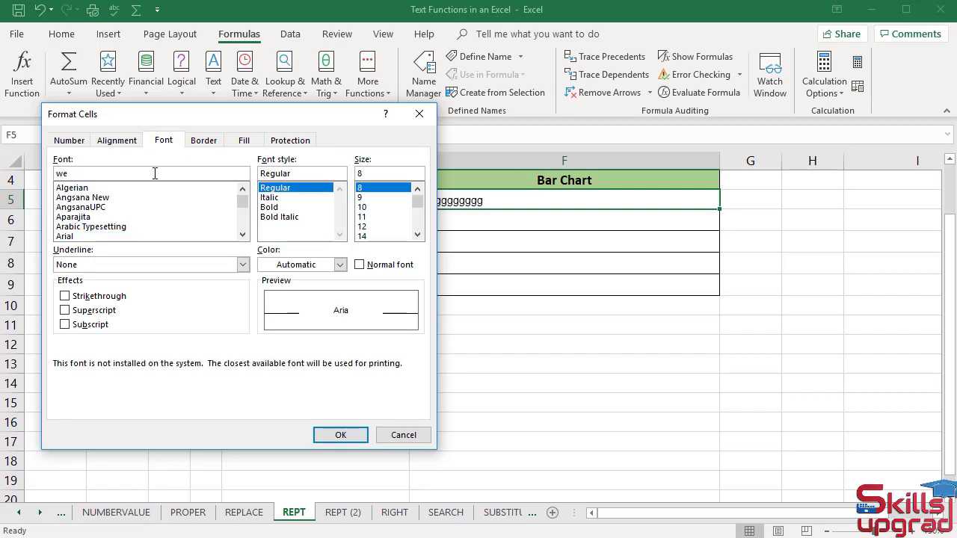
{"action": "type", "text": "bdings"}
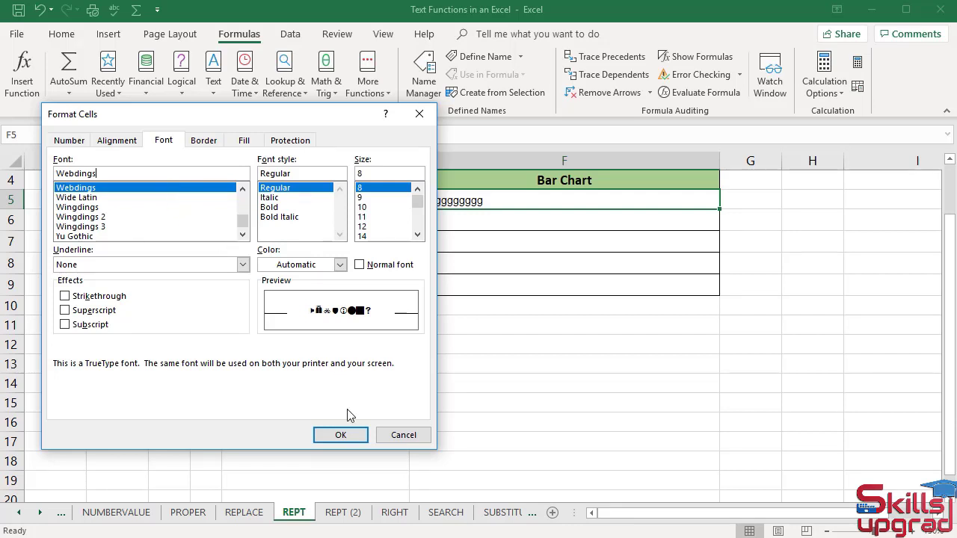
{"action": "left_click", "coordinate": [334, 435]}
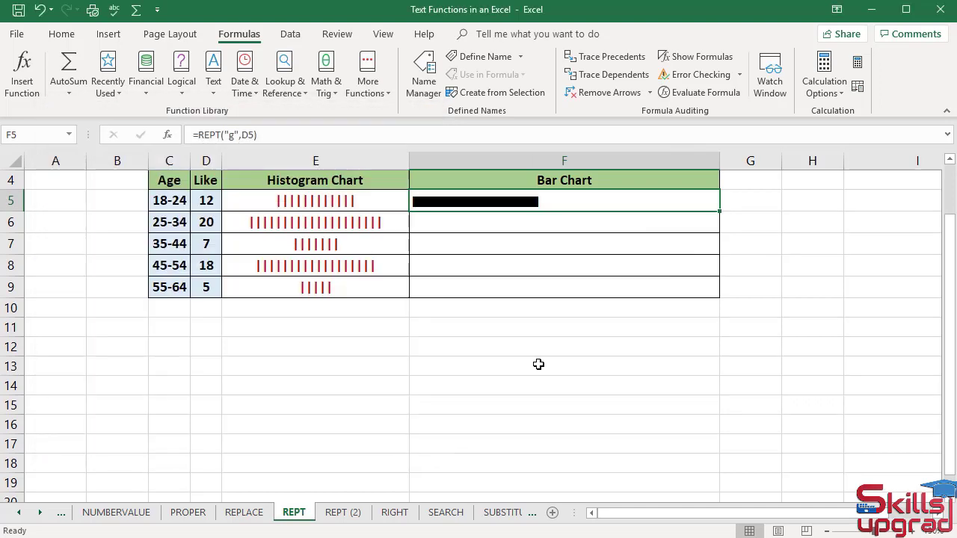
Replace the repeated character in F5's REPT formula with "a"
{"action": "left_click", "coordinate": [233, 137]}
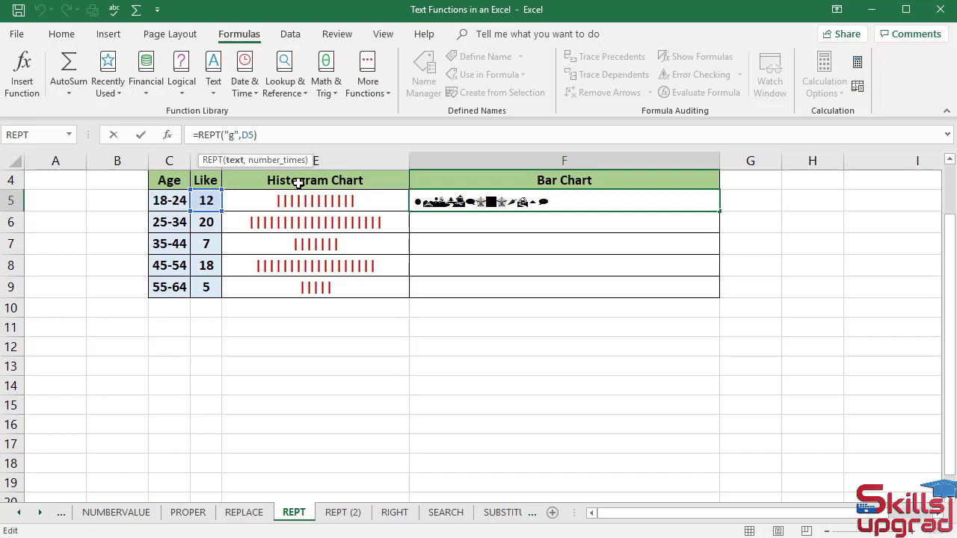
{"action": "key", "text": "BackSpace"}
{"action": "type", "text": "a"}
{"action": "key", "text": "Return"}
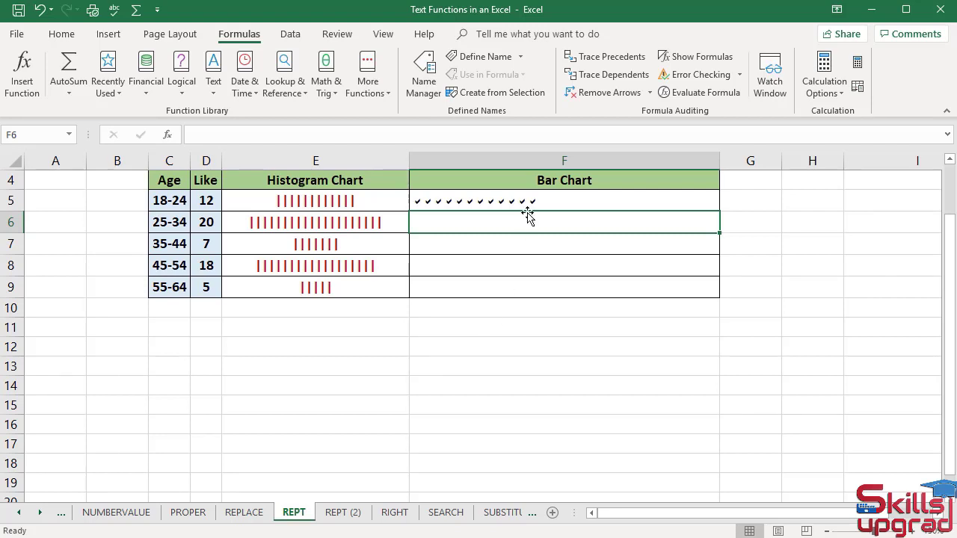
Change the repeated character in F5's REPT formula to "b"
{"action": "key", "text": "Up"}
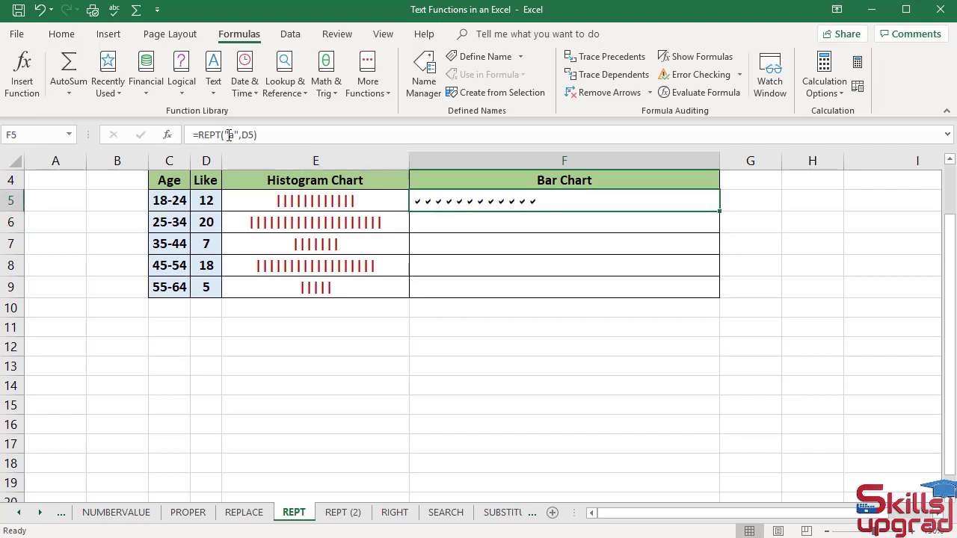
{"action": "double_click", "coordinate": [228, 134]}
{"action": "key", "text": "BackSpace"}
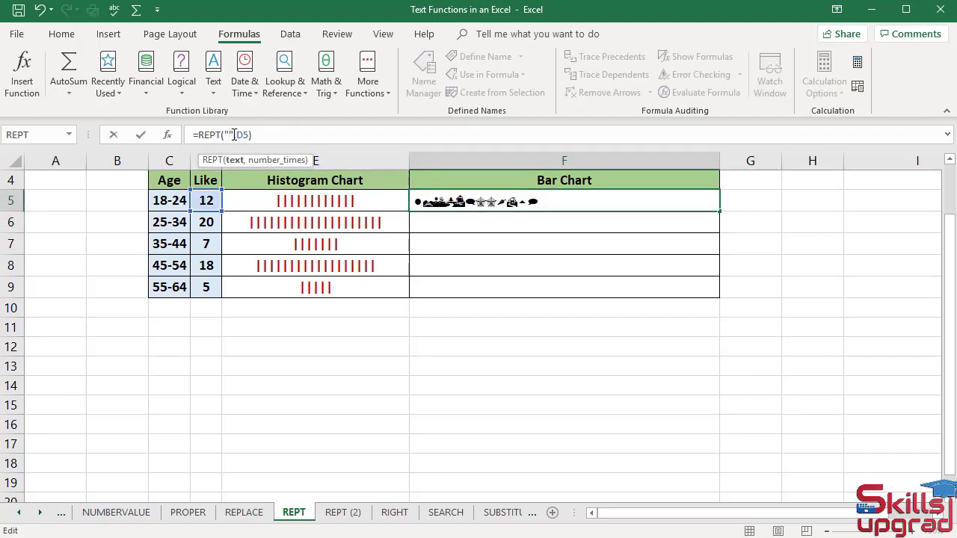
{"action": "type", "text": "b"}
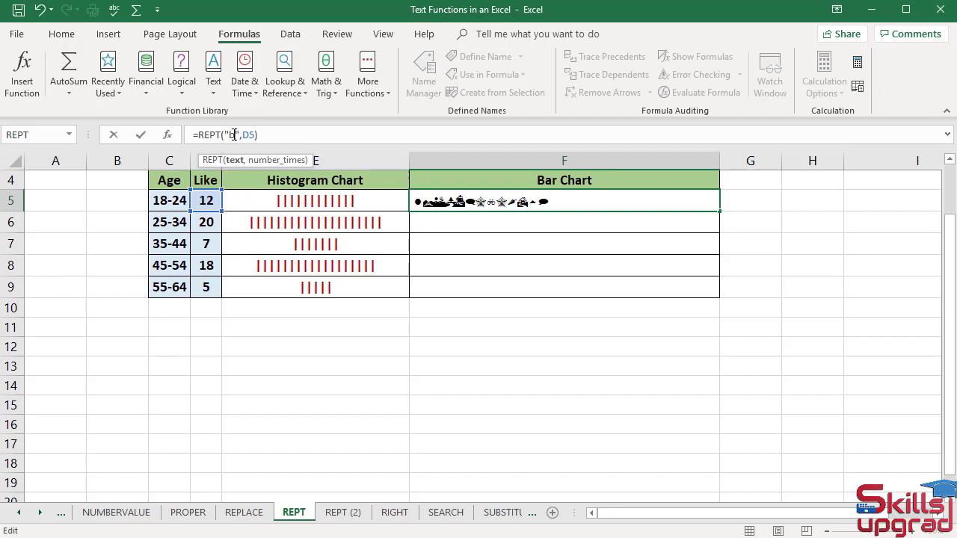
{"action": "key", "text": "Return"}
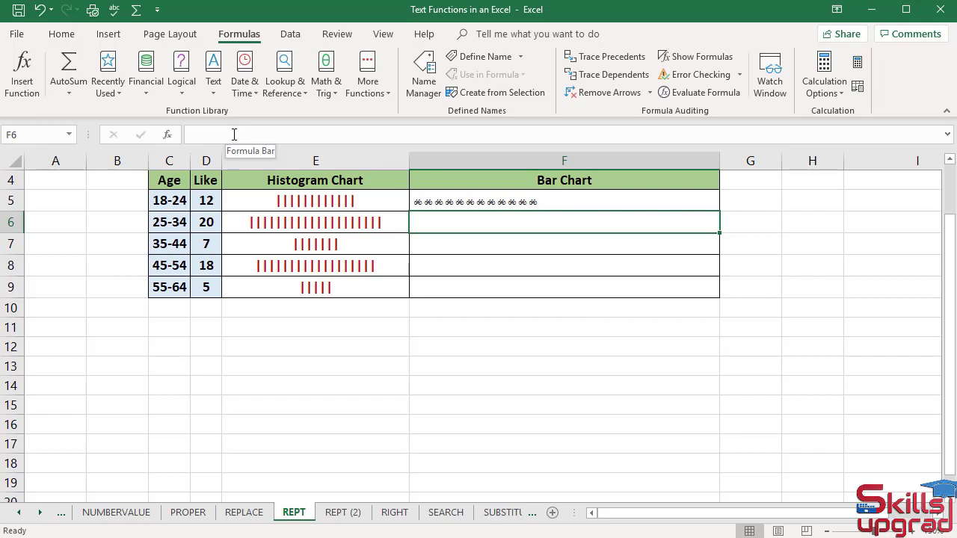
Set the repeated character in F5's REPT formula back to "g" and fill the formula down to F9
{"action": "left_click", "coordinate": [466, 195]}
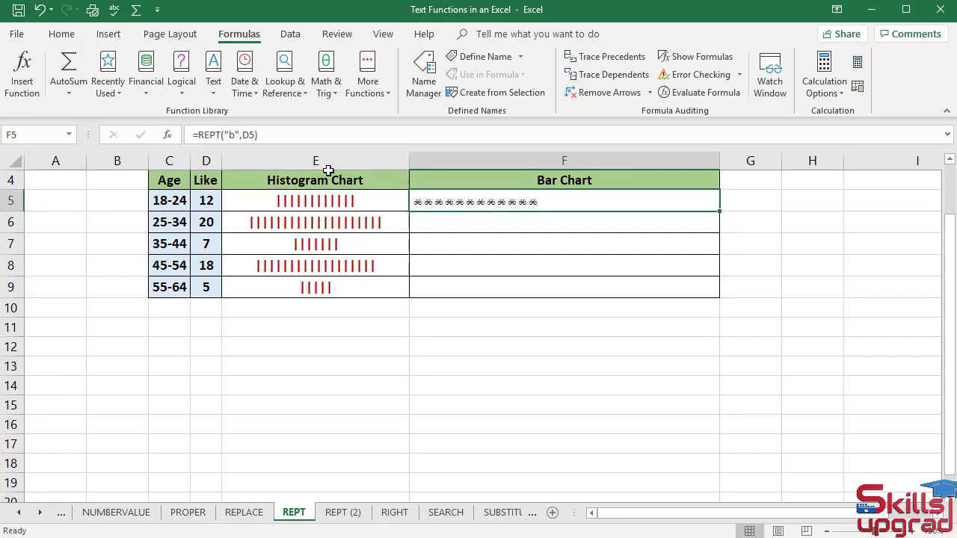
{"action": "left_click", "coordinate": [234, 134]}
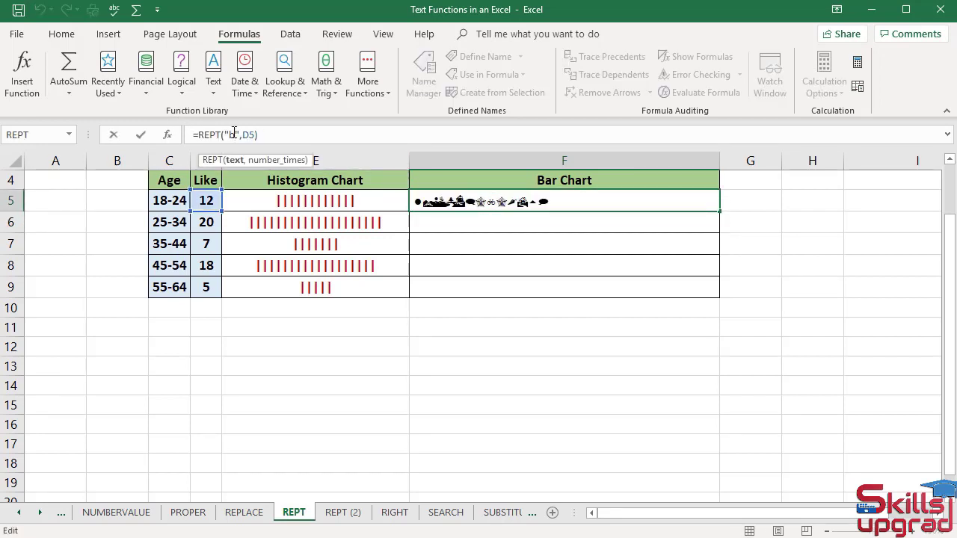
{"action": "key", "text": "BackSpace"}
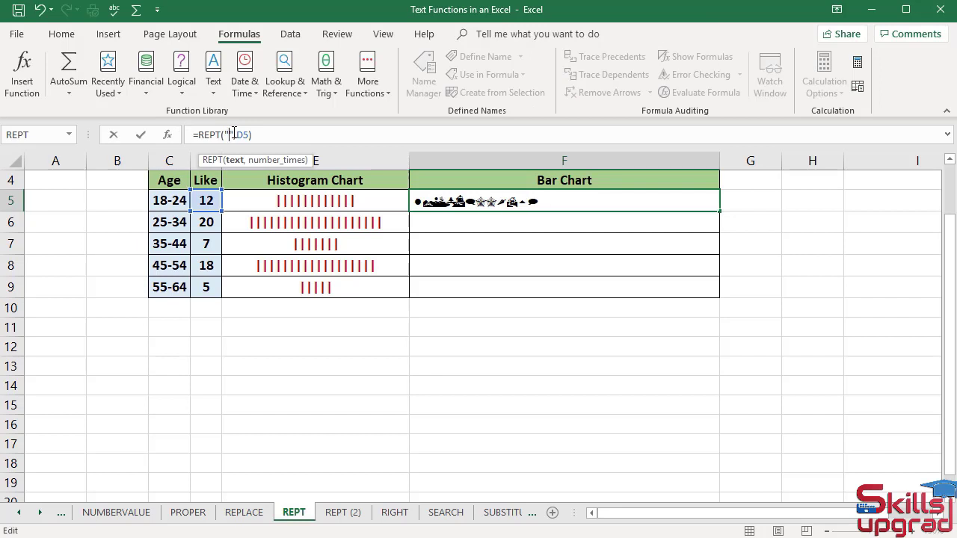
{"action": "type", "text": "g"}
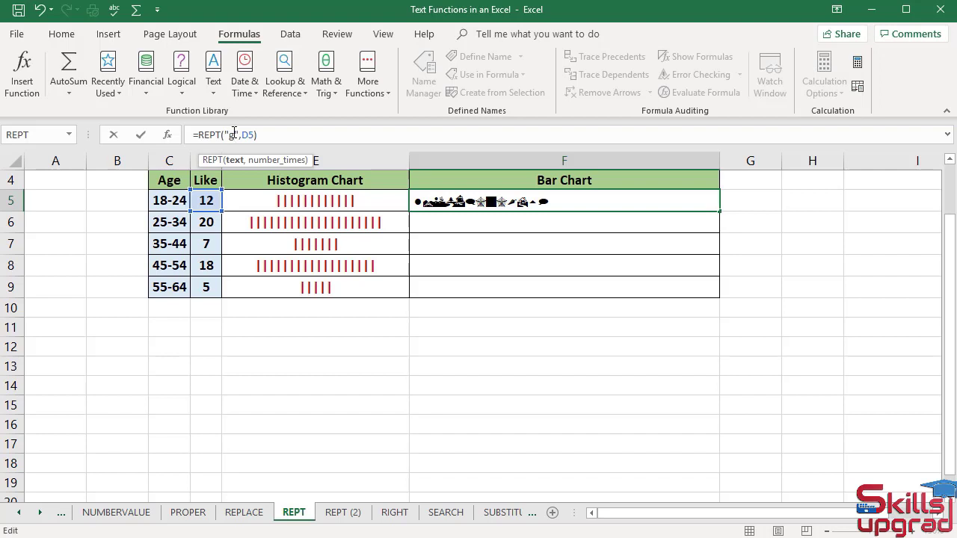
{"action": "key", "text": "Return"}
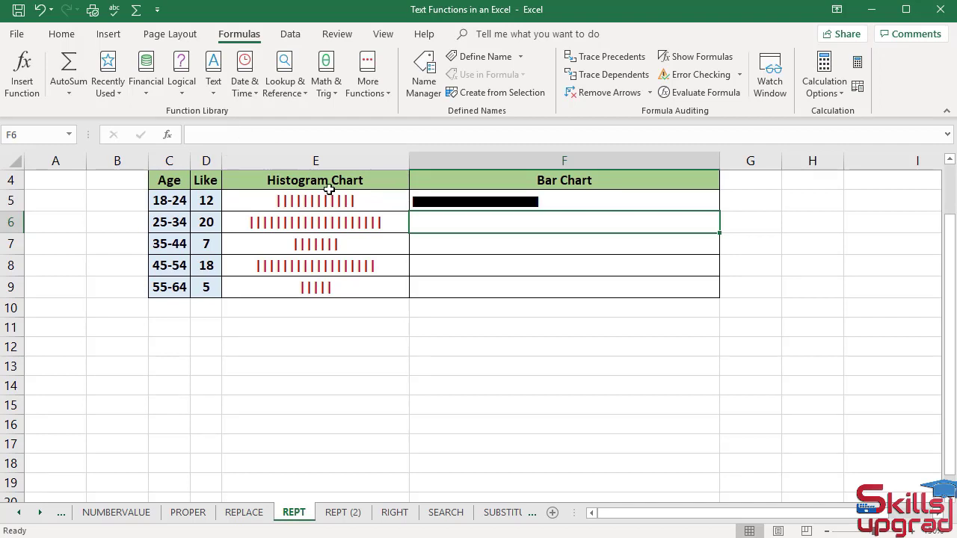
{"action": "left_click", "coordinate": [523, 205]}
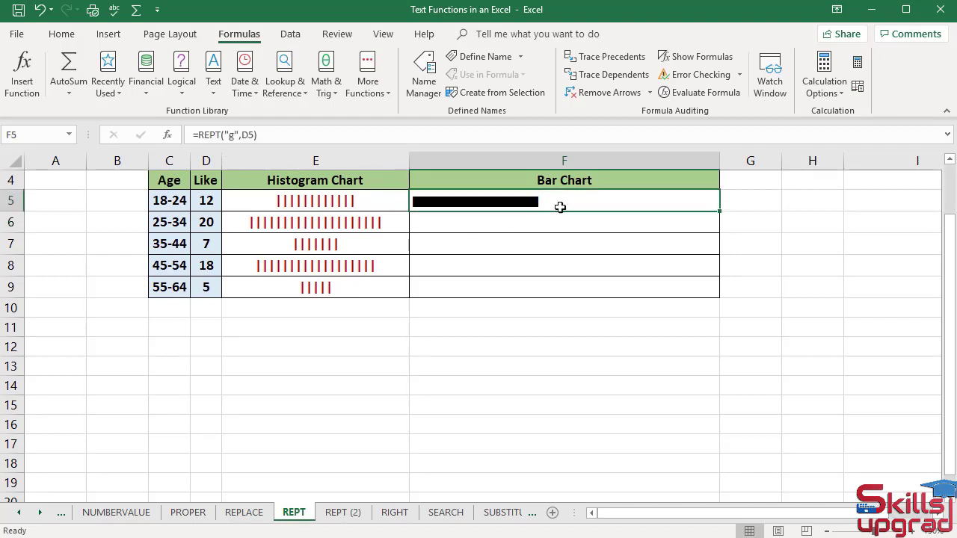
{"action": "double_click", "coordinate": [719, 212]}
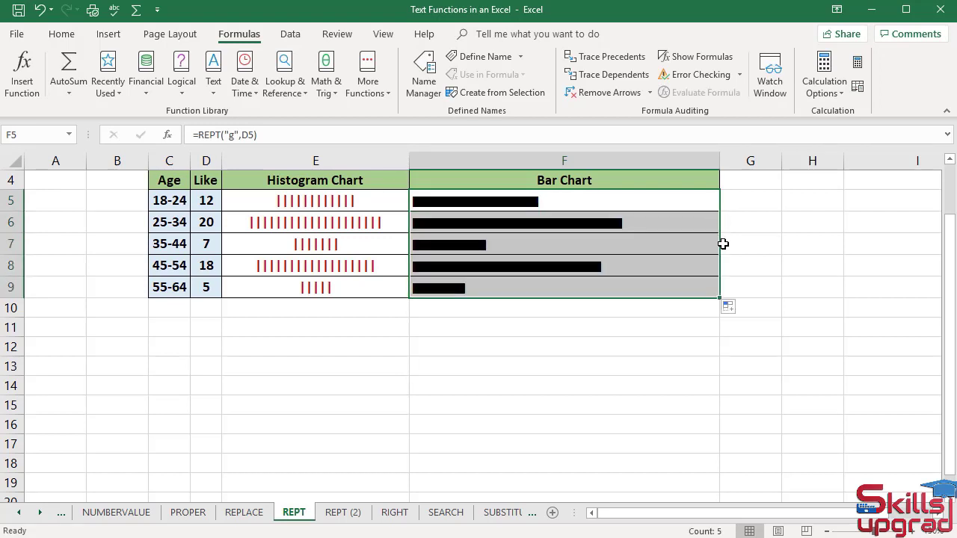
Set the bars in F5:F9 to font size 9 and the green theme font colour
{"action": "left_click", "coordinate": [71, 37]}
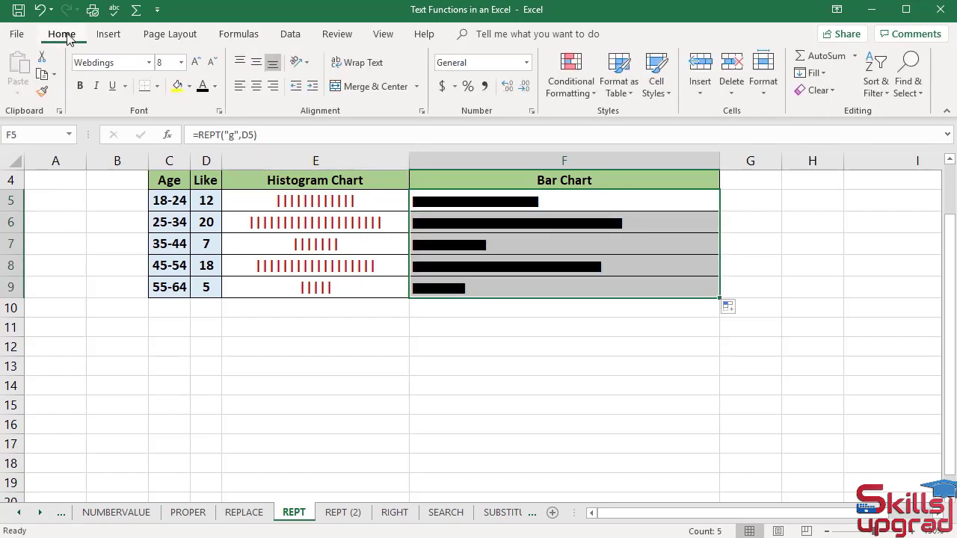
{"action": "left_click", "coordinate": [181, 62]}
{"action": "left_click", "coordinate": [175, 101]}
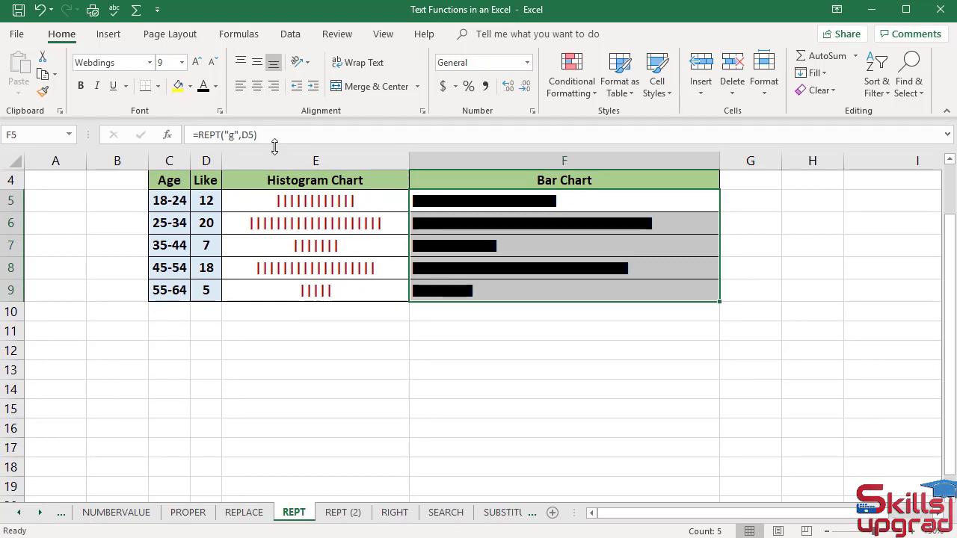
{"action": "left_click", "coordinate": [215, 88]}
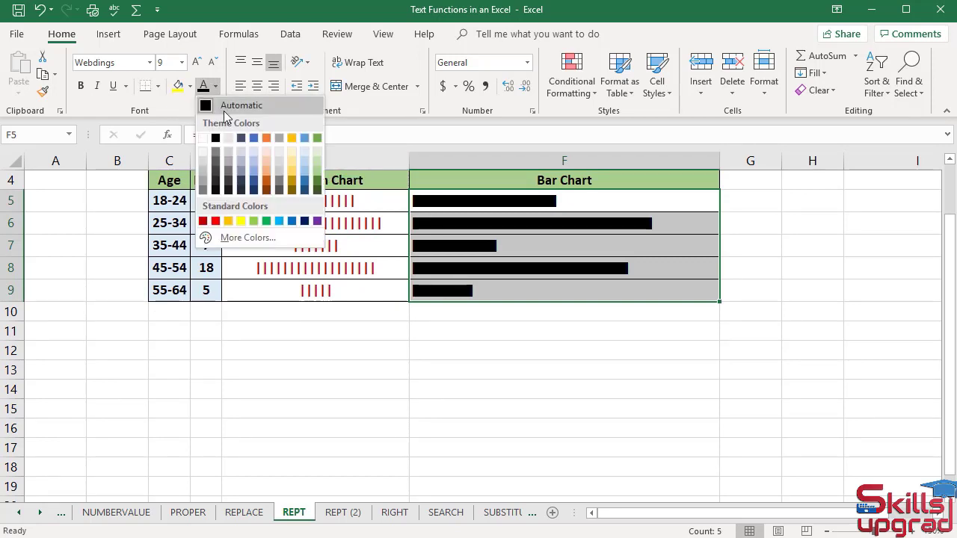
{"action": "left_click", "coordinate": [317, 137]}
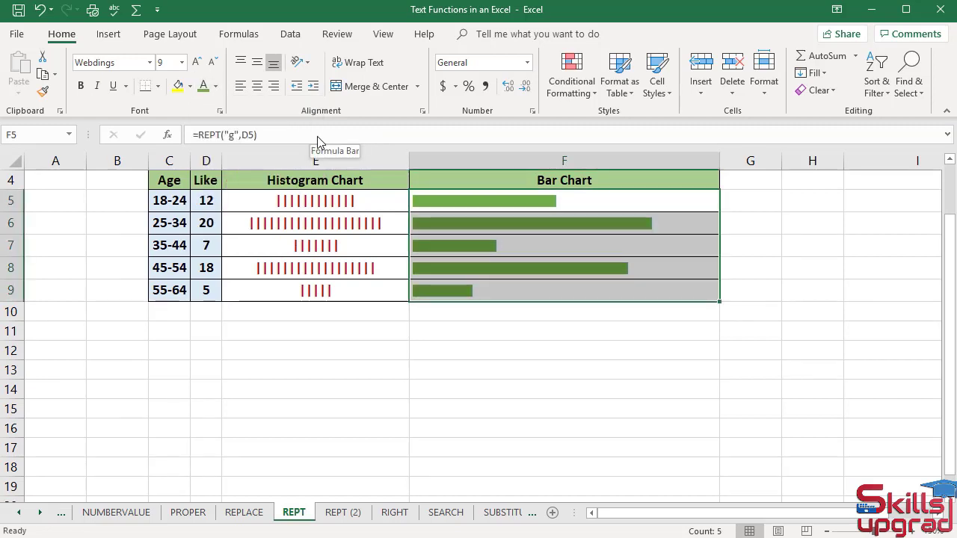